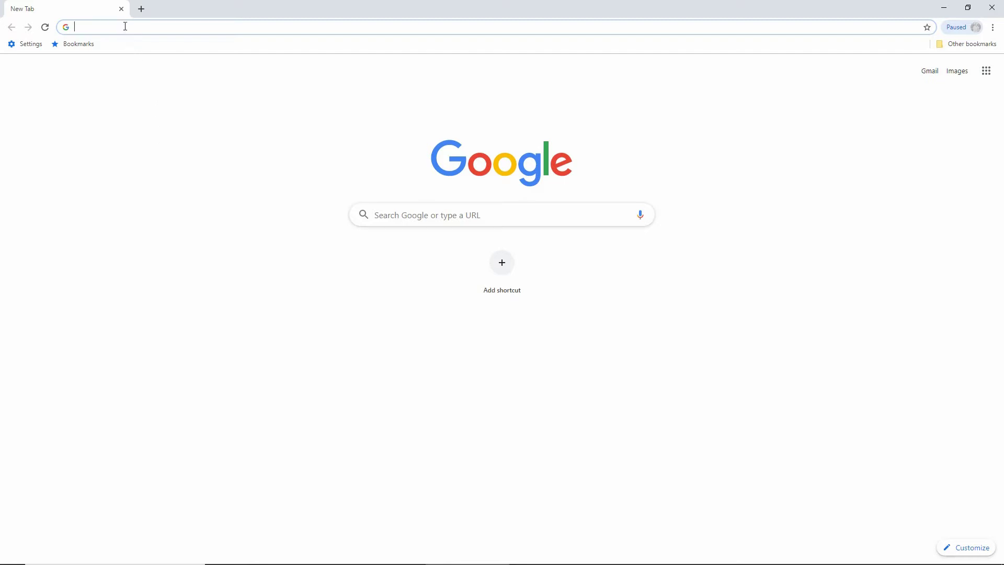
{"action": "type", "text": "www"}
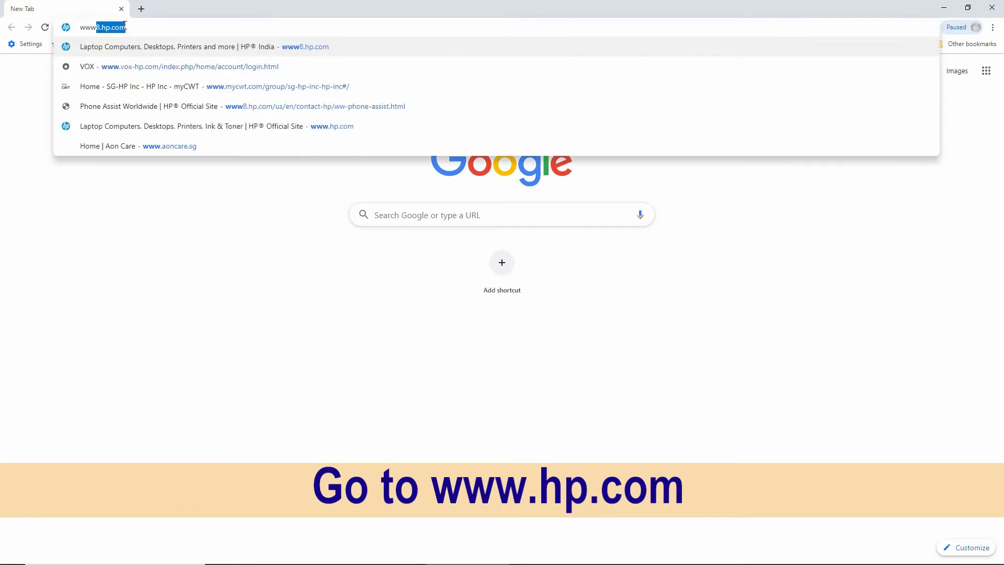
{"action": "type", "text": ".hp.com"}
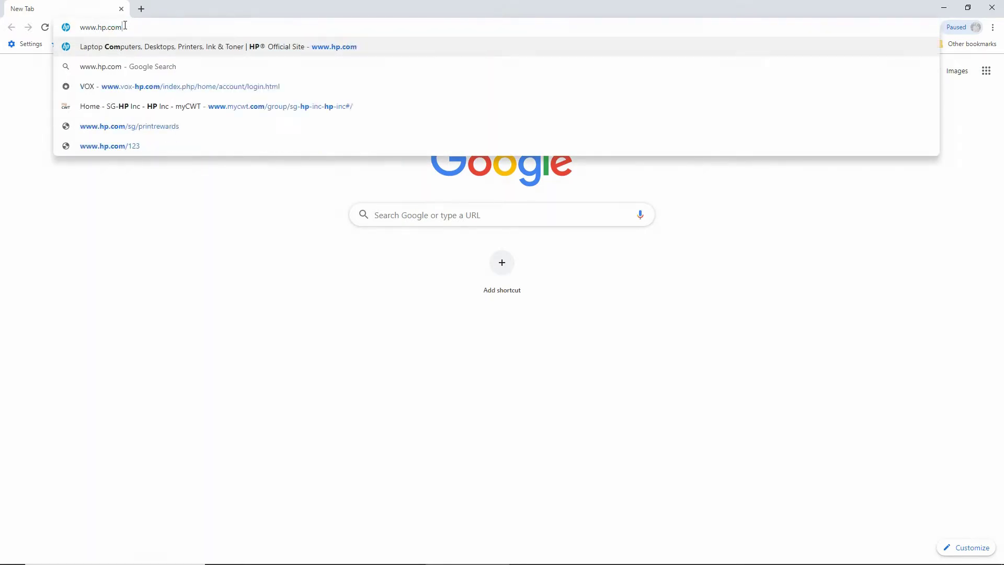
{"action": "key", "text": "Return"}
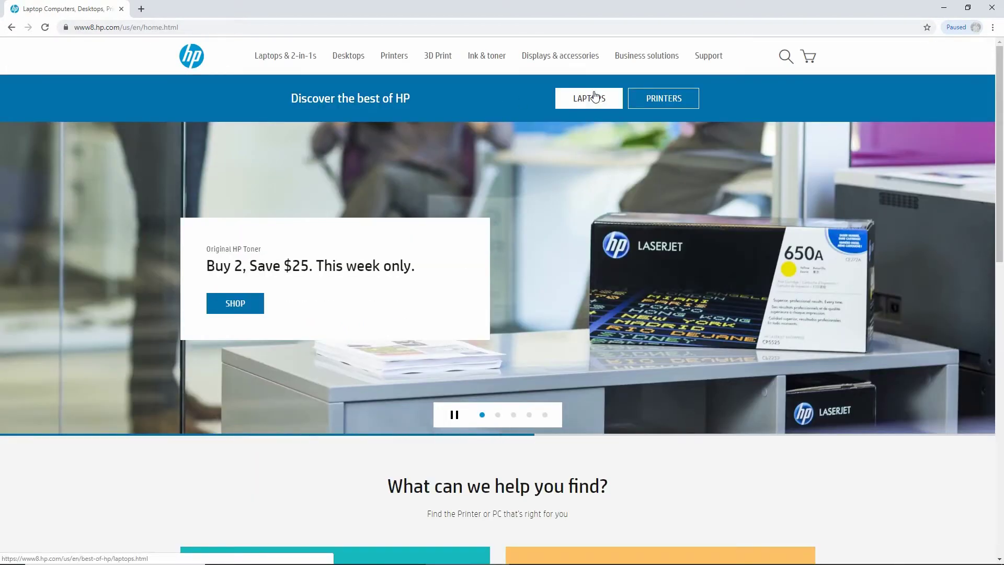
{"action": "mouse_move", "coordinate": [713, 64]}
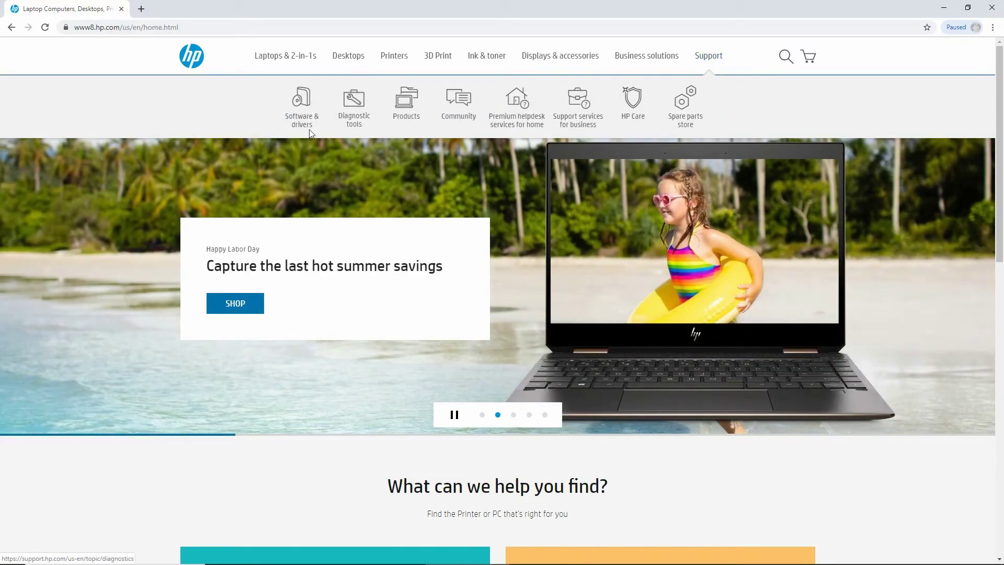
{"action": "left_click", "coordinate": [302, 126]}
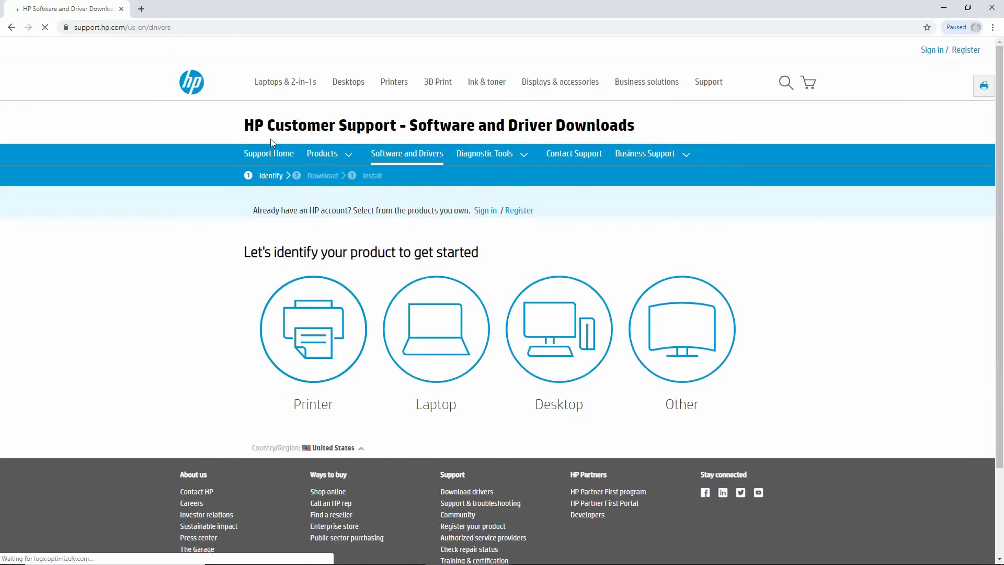
{"action": "left_click", "coordinate": [312, 333]}
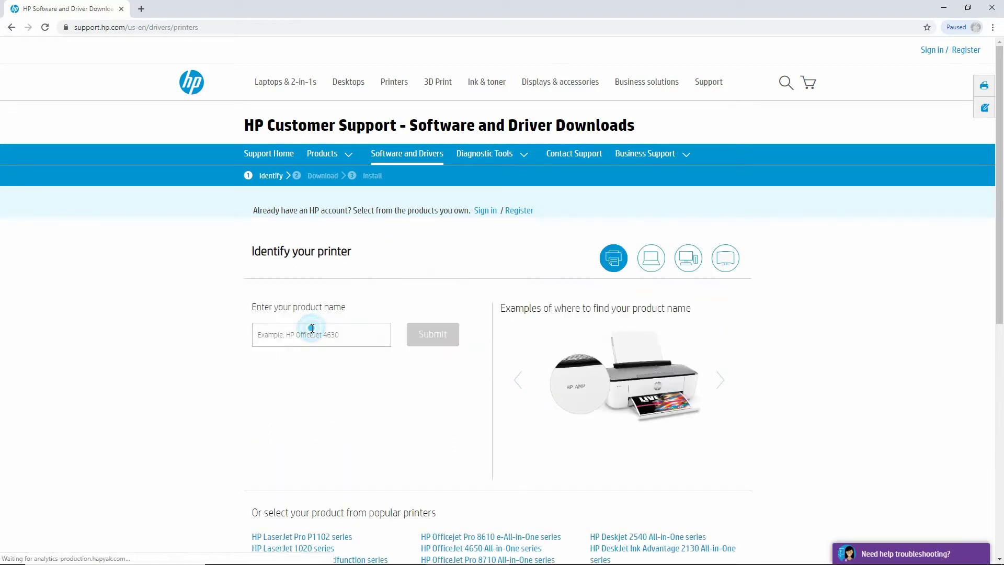
- Identify the printer by submitting the product name "hp neverstop laser 1200"
{"action": "left_click", "coordinate": [312, 331]}
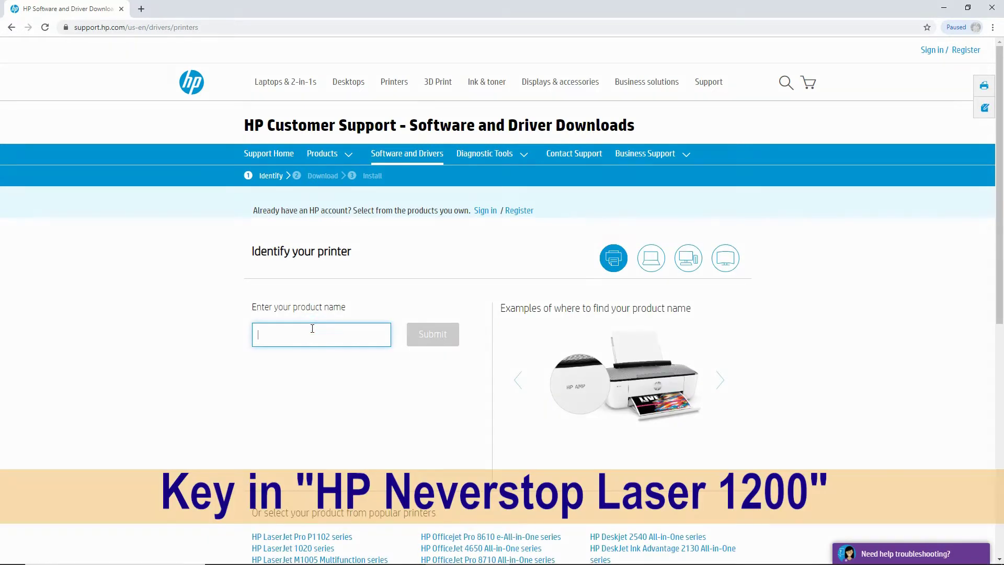
{"action": "type", "text": "hp"}
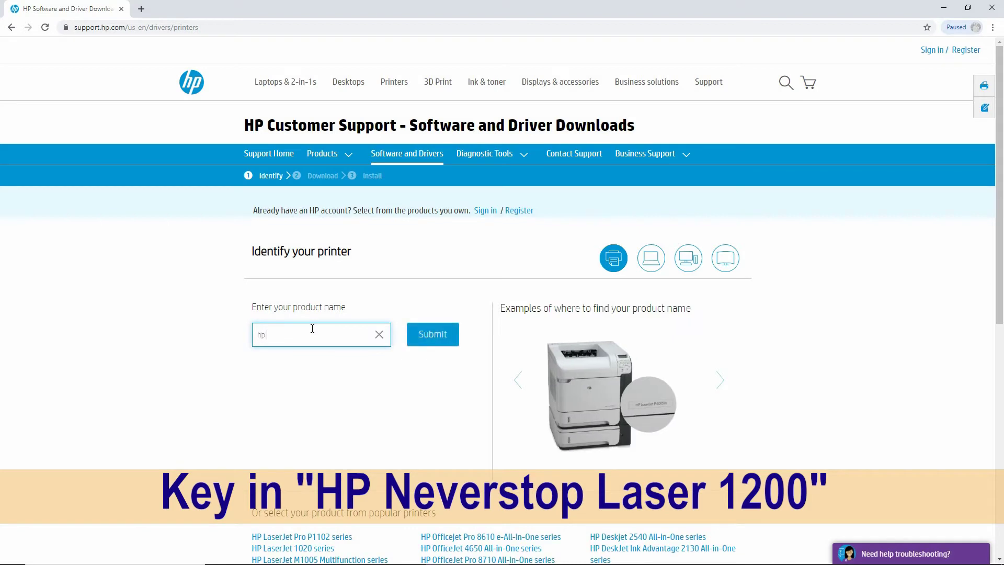
{"action": "type", "text": " never"}
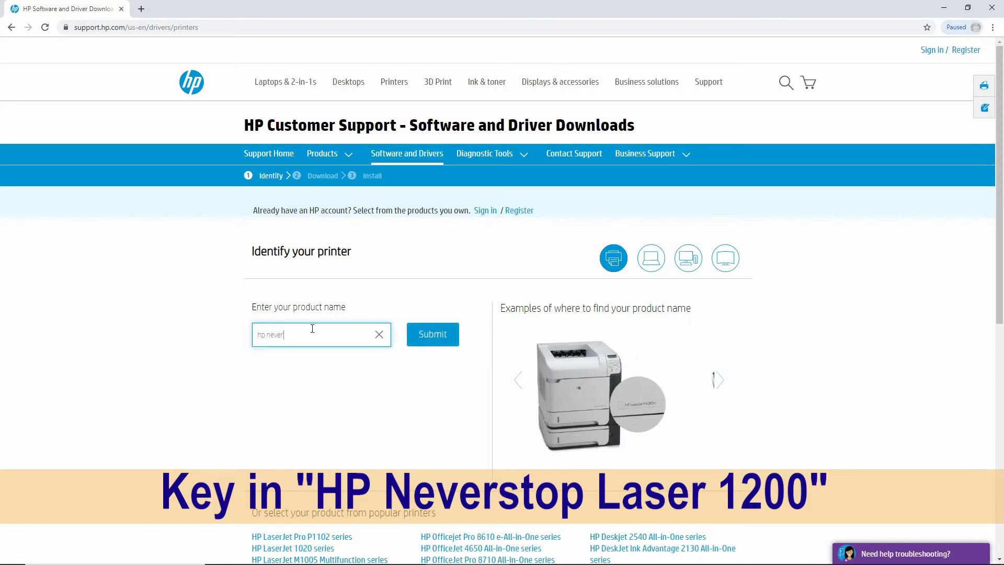
{"action": "type", "text": "stop laser 1200"}
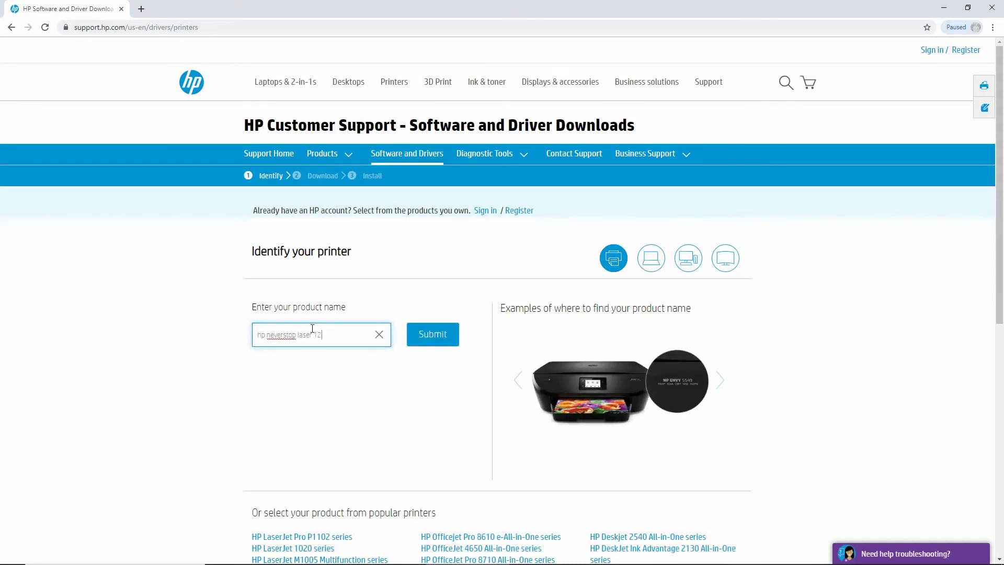
{"action": "left_click", "coordinate": [422, 327]}
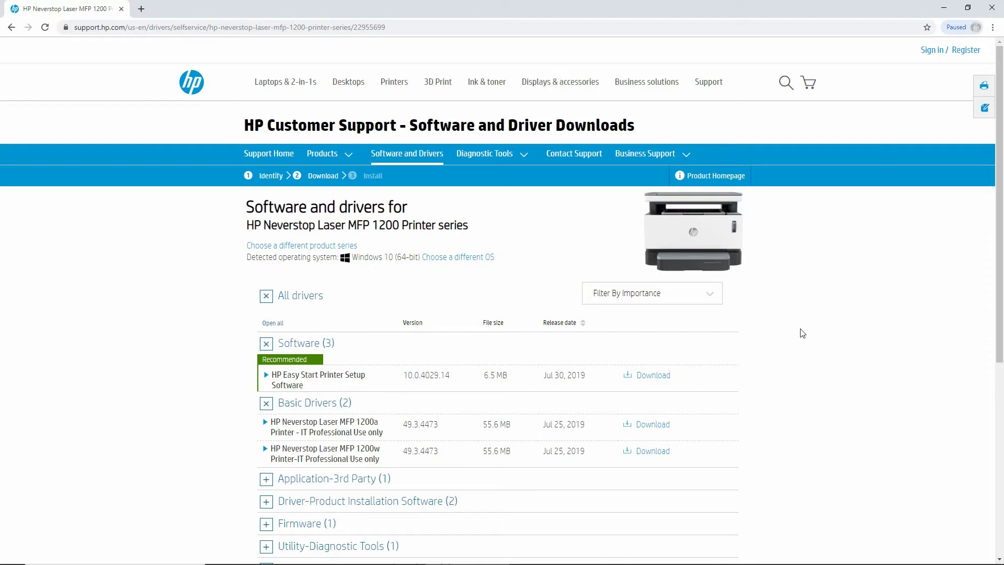
- Download the HP Neverstop Laser MFP 1200w Printer Full Software Solution from the Driver-Product Installation Software category
{"action": "scroll", "coordinate": [784, 333], "scroll_direction": "down", "scroll_amount": 2}
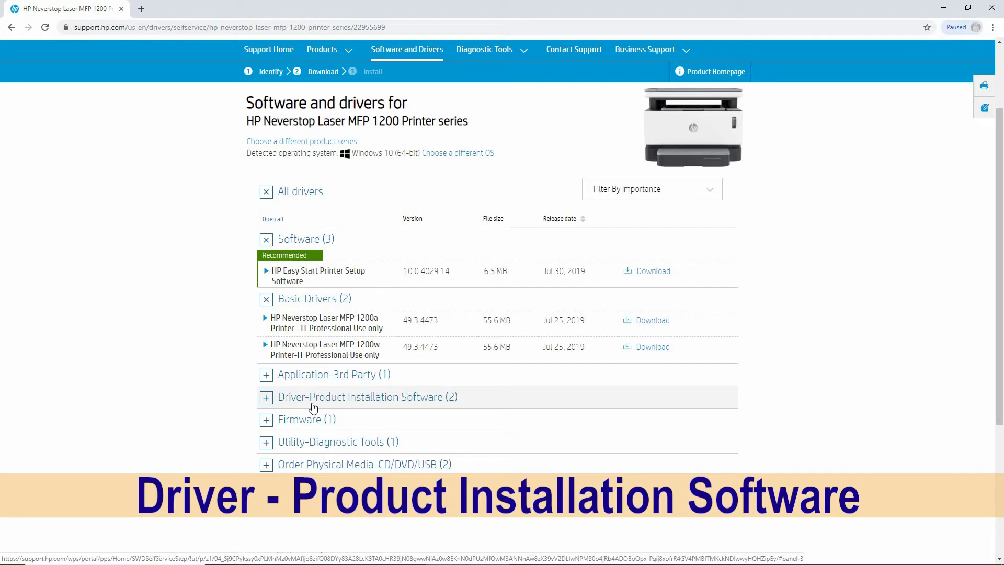
{"action": "left_click", "coordinate": [314, 404]}
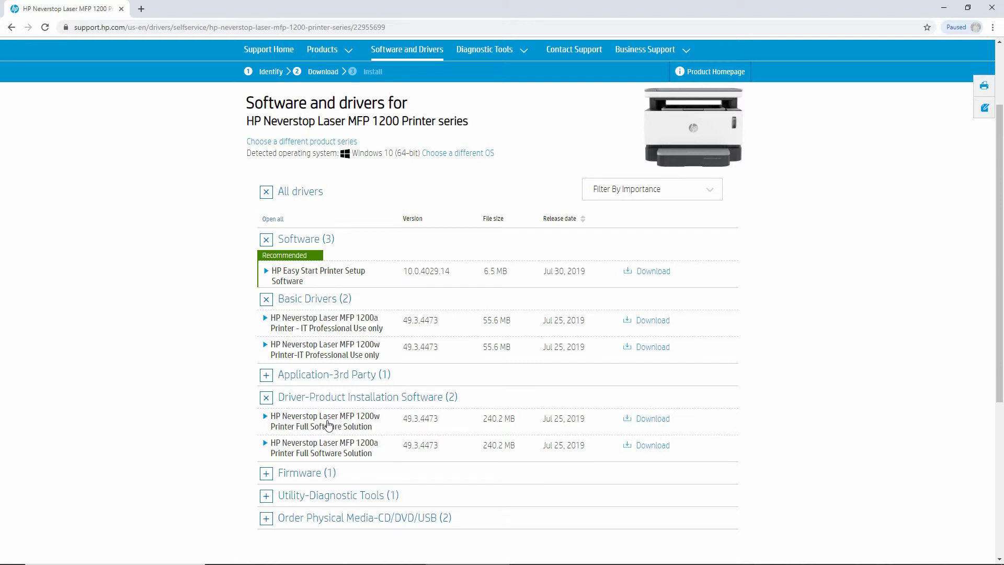
{"action": "left_click", "coordinate": [328, 425]}
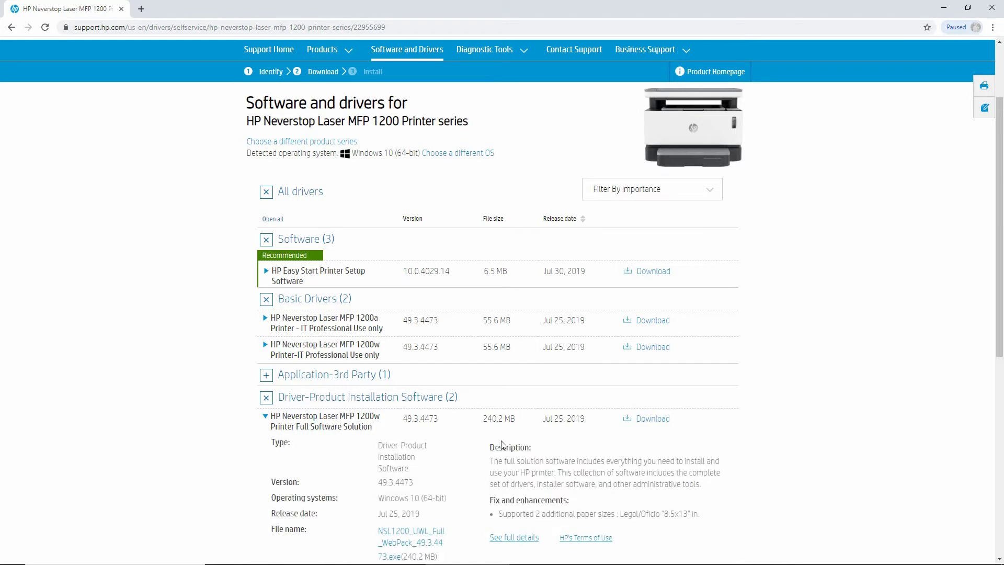
{"action": "scroll", "coordinate": [502, 446], "scroll_direction": "down", "scroll_amount": 1}
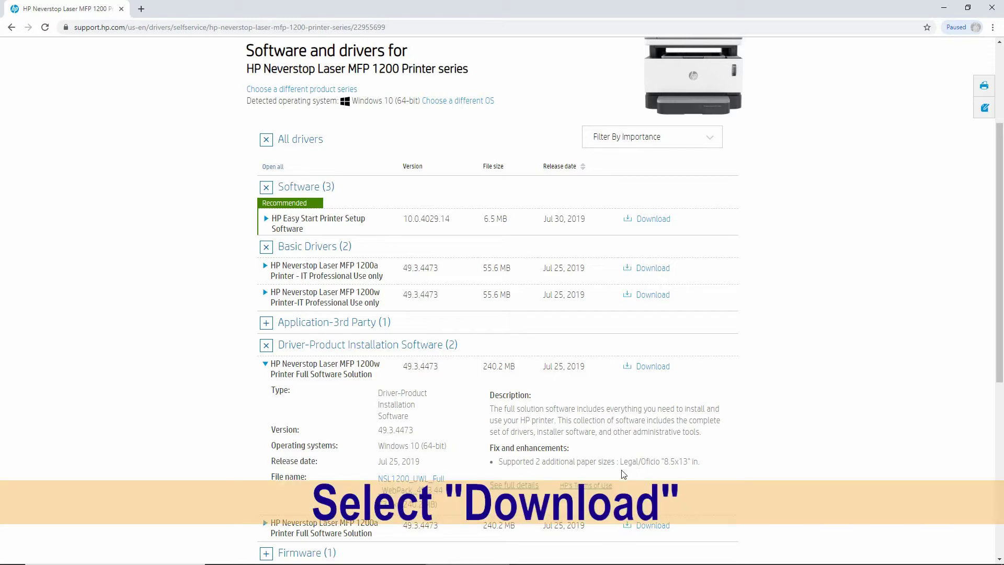
{"action": "left_click", "coordinate": [653, 368]}
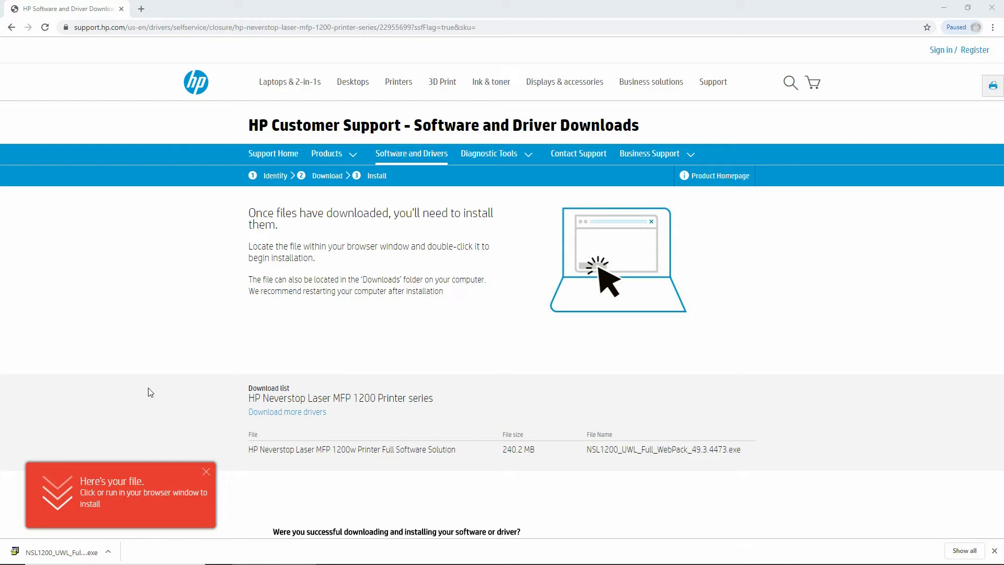
- Run the downloaded NSL1200 installer, allow it to make changes to the device, and continue through the packaging and introduction pages
{"action": "left_click", "coordinate": [110, 553]}
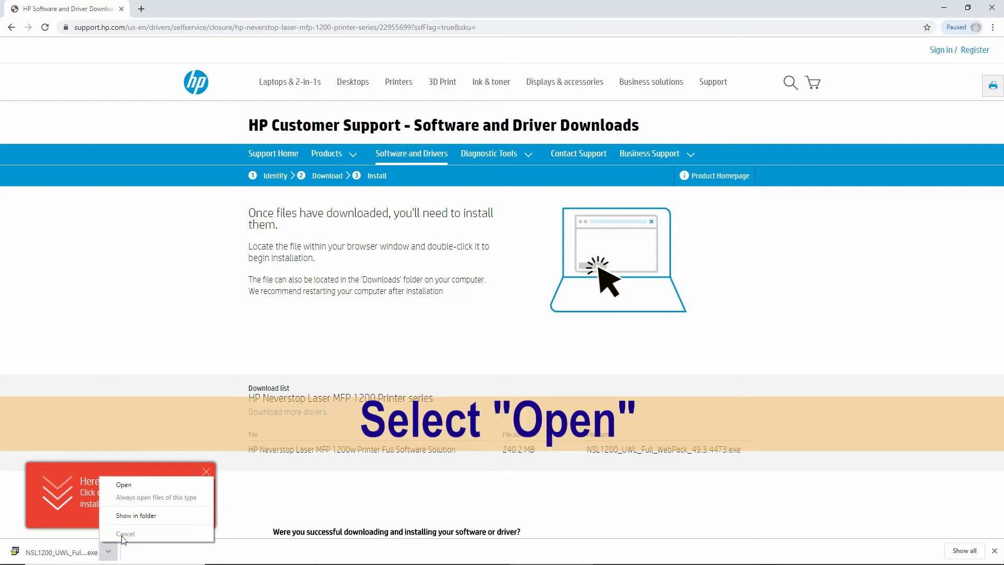
{"action": "left_click", "coordinate": [139, 487]}
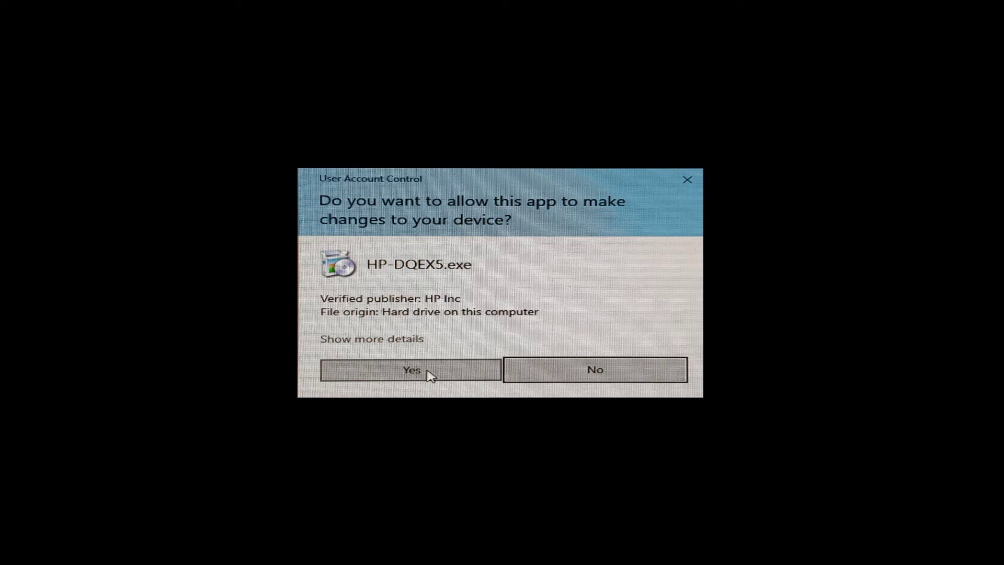
{"action": "left_click", "coordinate": [430, 375]}
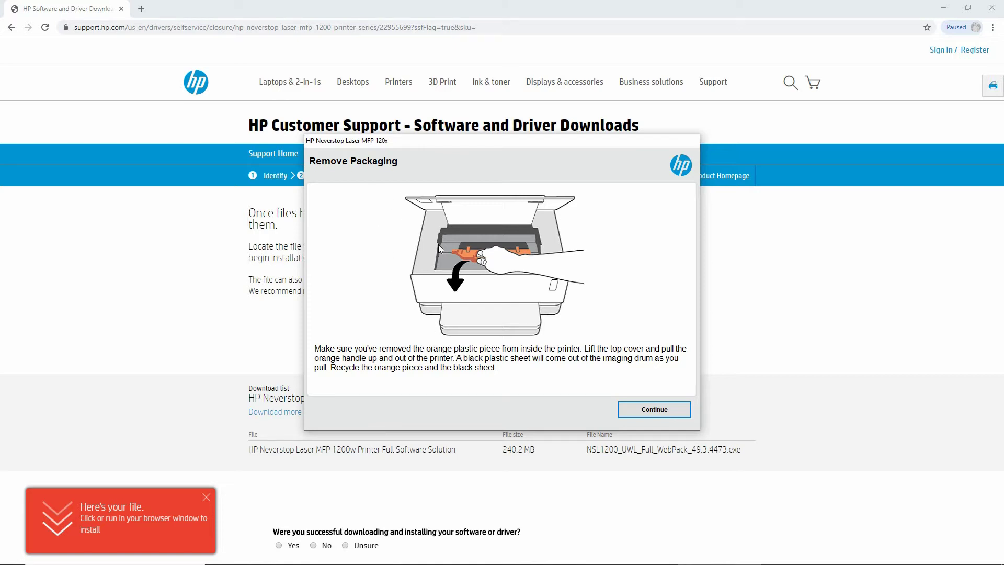
{"action": "left_click", "coordinate": [657, 415]}
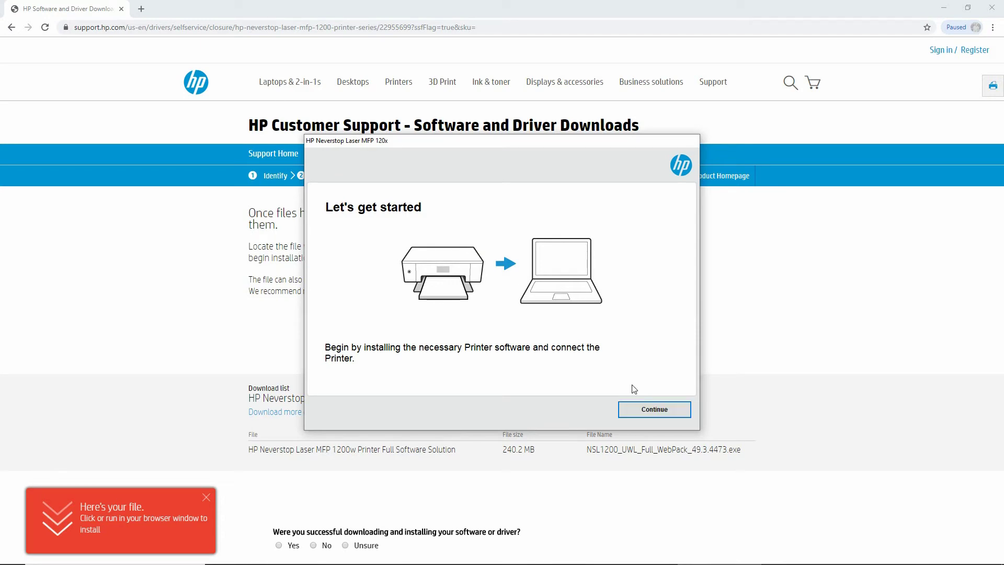
{"action": "left_click", "coordinate": [653, 413]}
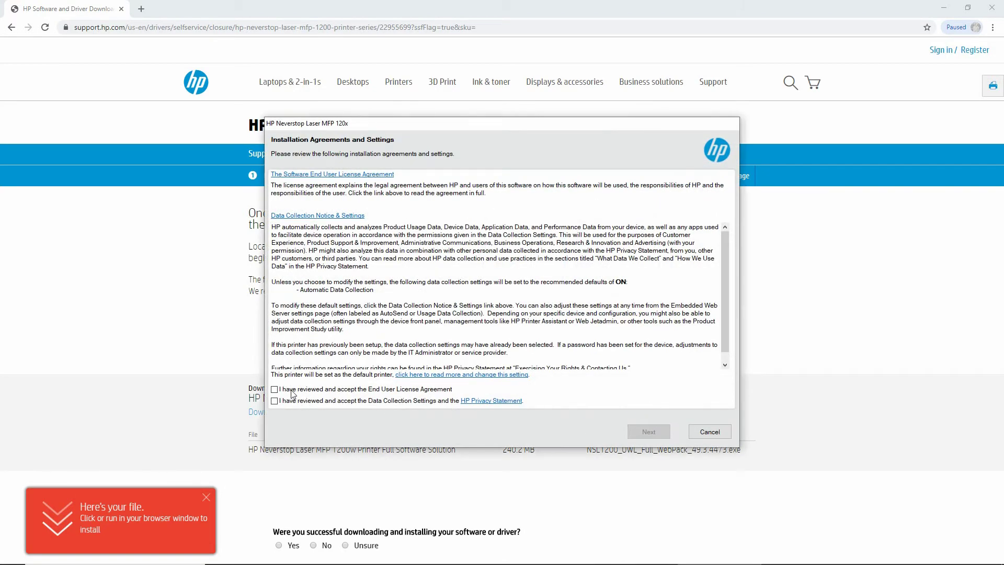
- Accept the End User License Agreement and the Data Collection Settings with the HP Privacy Statement, and proceed with the installation
{"action": "left_click", "coordinate": [274, 390]}
{"action": "left_click", "coordinate": [274, 401]}
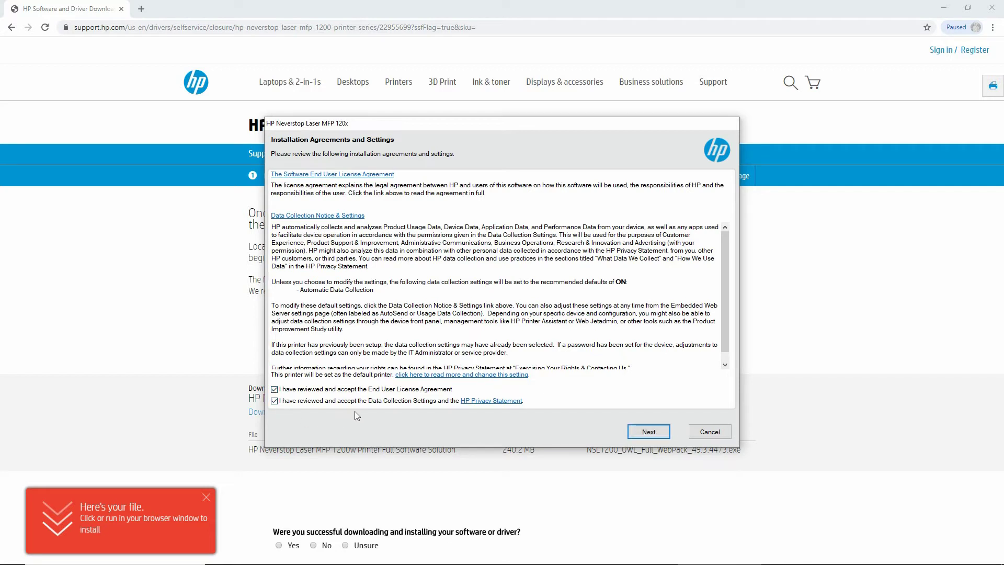
{"action": "left_click", "coordinate": [639, 433]}
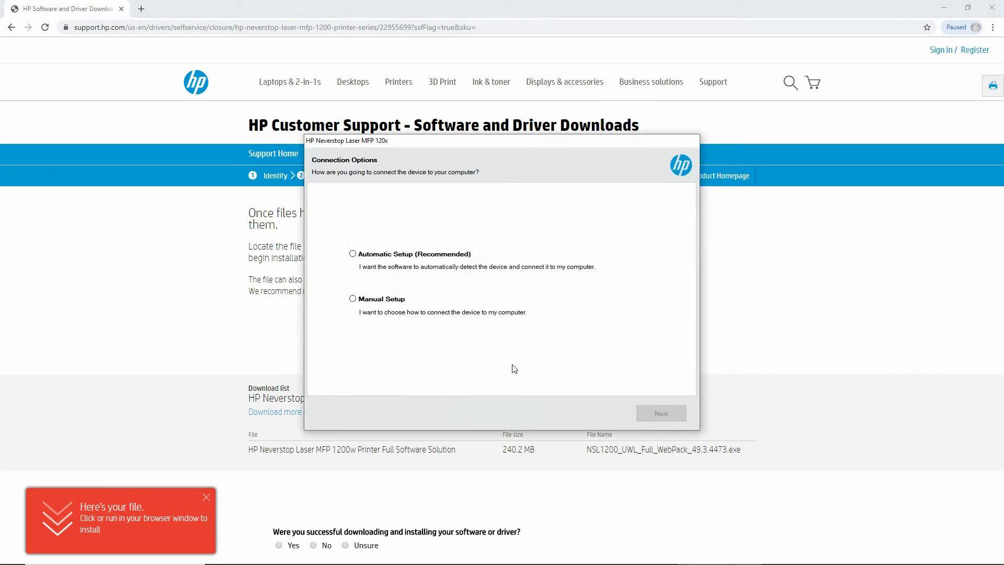
- Choose Manual Setup and a wireless connection for linking the printer to the computer
{"action": "left_click", "coordinate": [369, 306]}
{"action": "left_click", "coordinate": [667, 414]}
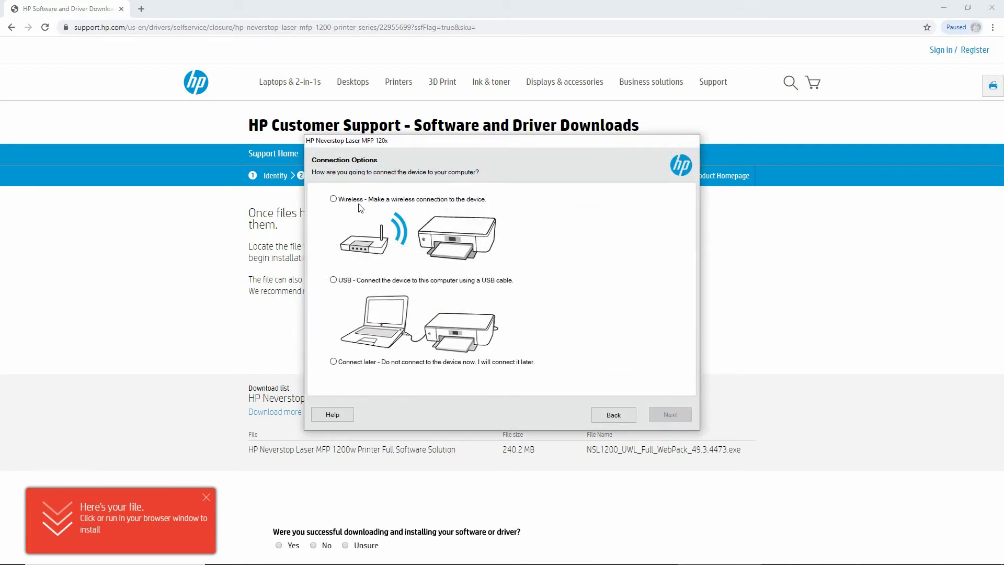
{"action": "left_click", "coordinate": [343, 199]}
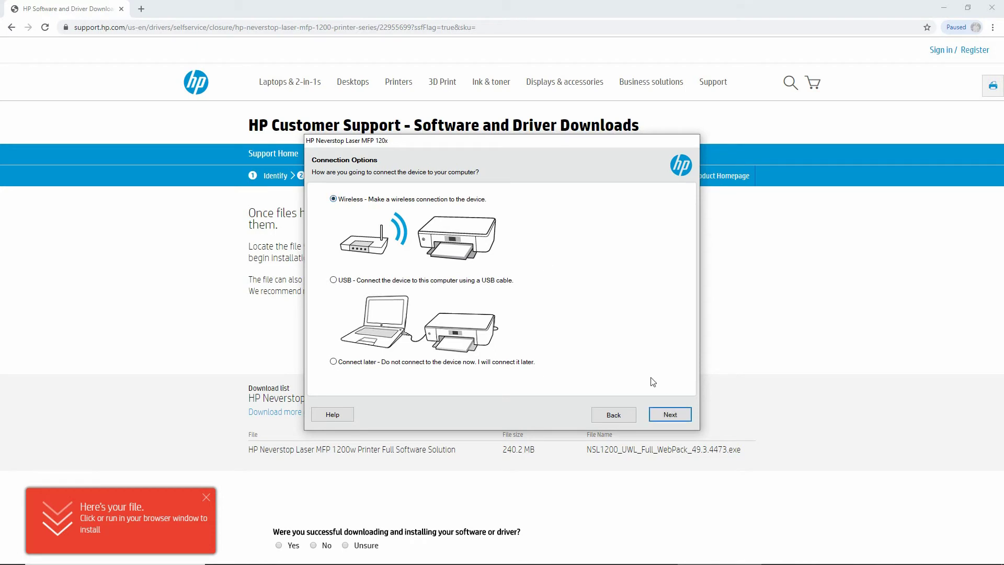
{"action": "left_click", "coordinate": [674, 417]}
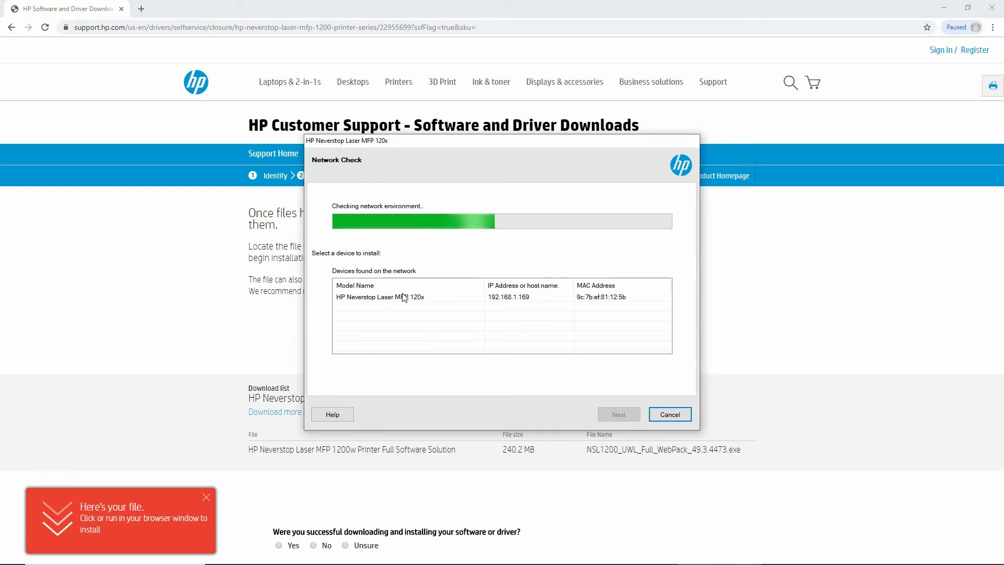
- Select the HP Neverstop Laser MFP 120x found on the network for installation and continue past the Wi-Fi Direct information
{"action": "left_click", "coordinate": [404, 297]}
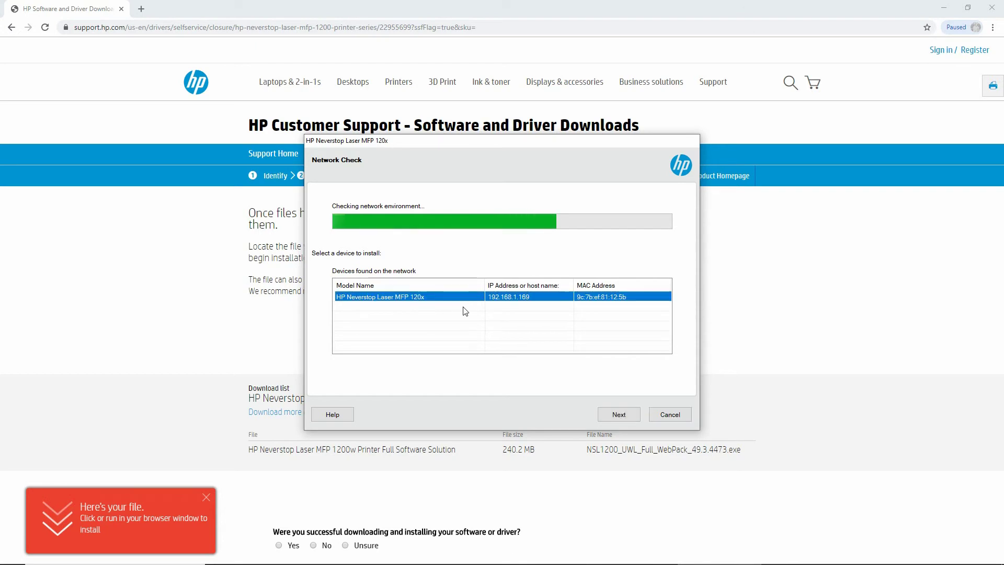
{"action": "left_click", "coordinate": [617, 417]}
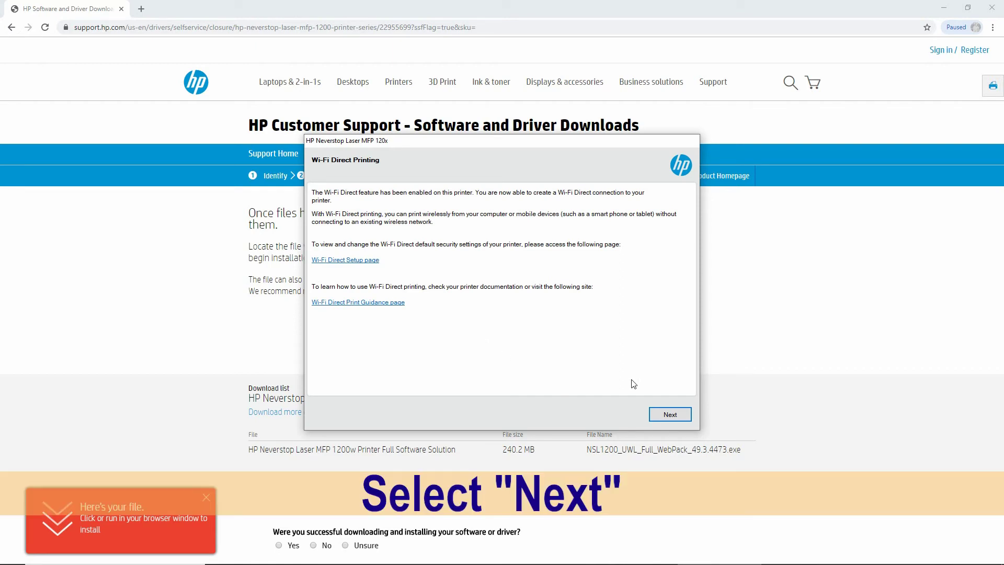
{"action": "left_click", "coordinate": [666, 416]}
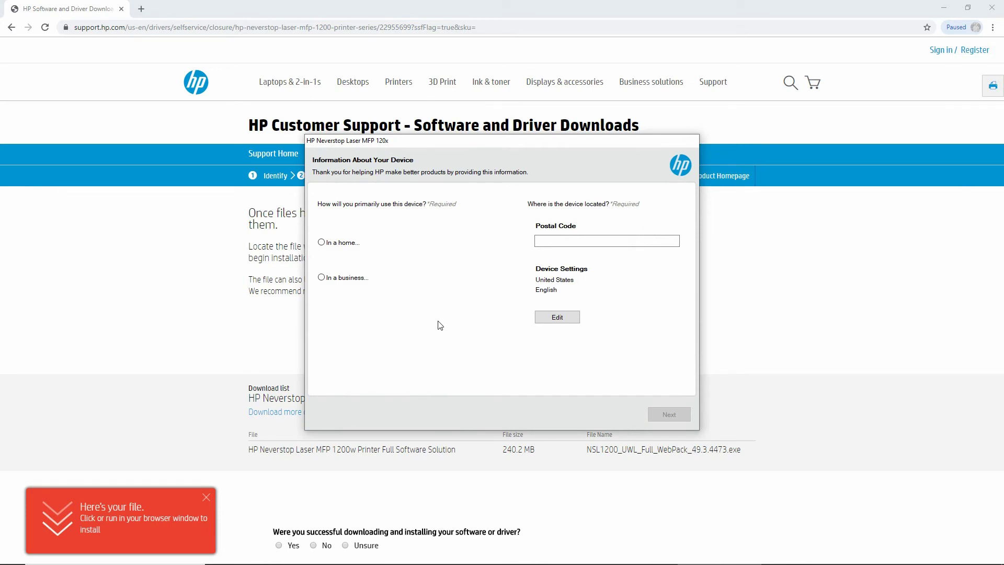
- Set the device's primary use to "In the home for personal use", enter the postal code, and submit the device information
{"action": "left_click", "coordinate": [333, 246]}
{"action": "left_click", "coordinate": [344, 262]}
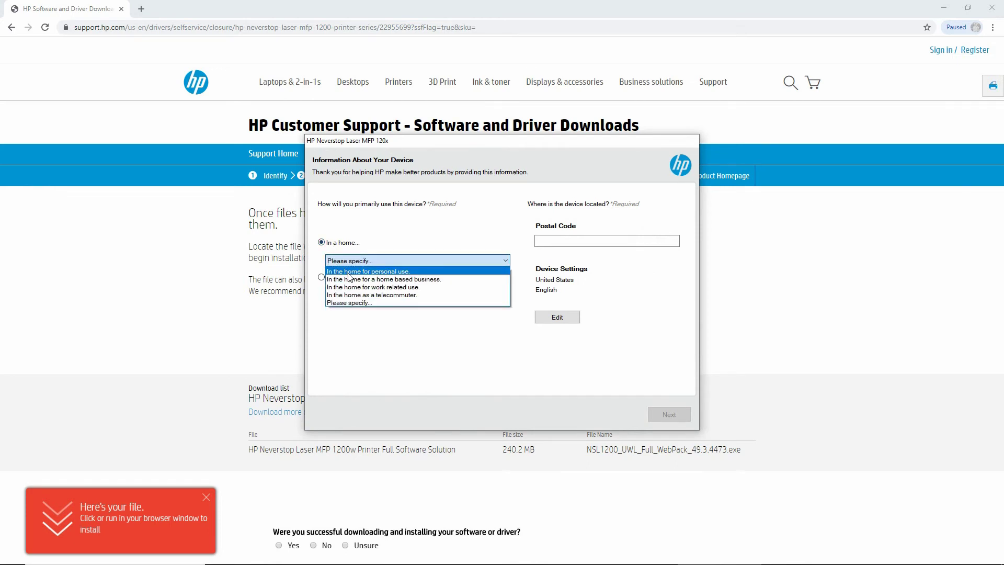
{"action": "left_click", "coordinate": [344, 269]}
{"action": "left_click", "coordinate": [553, 240]}
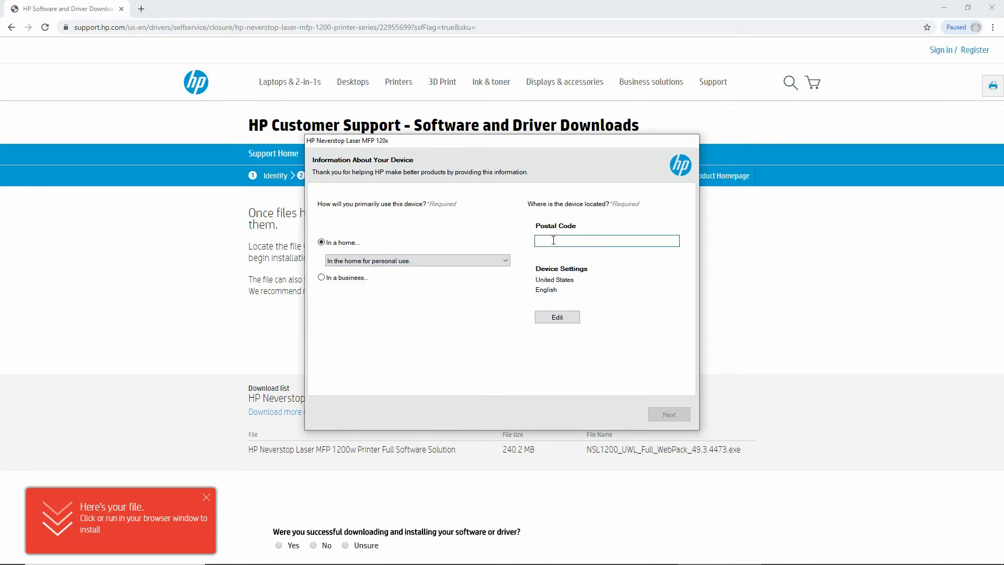
{"action": "type", "text": "123456"}
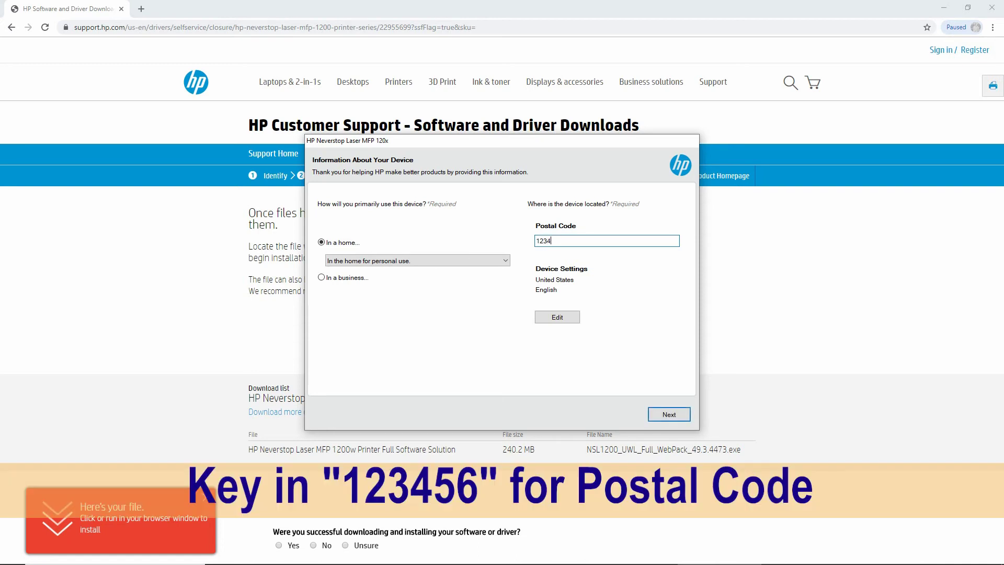
{"action": "left_click", "coordinate": [677, 413]}
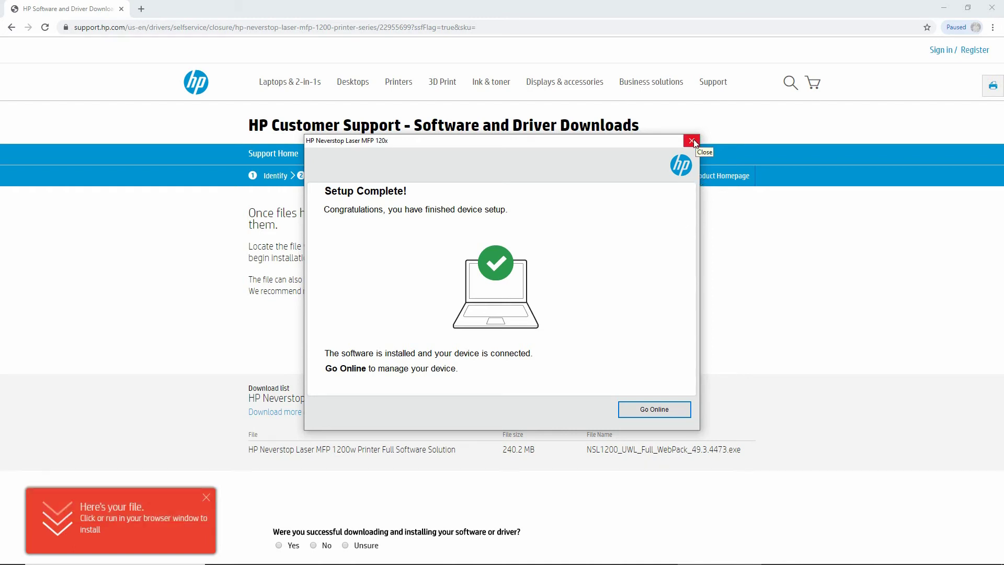
- Close the completed printer setup, skipping online activation, and close the browser
{"action": "left_click", "coordinate": [692, 141]}
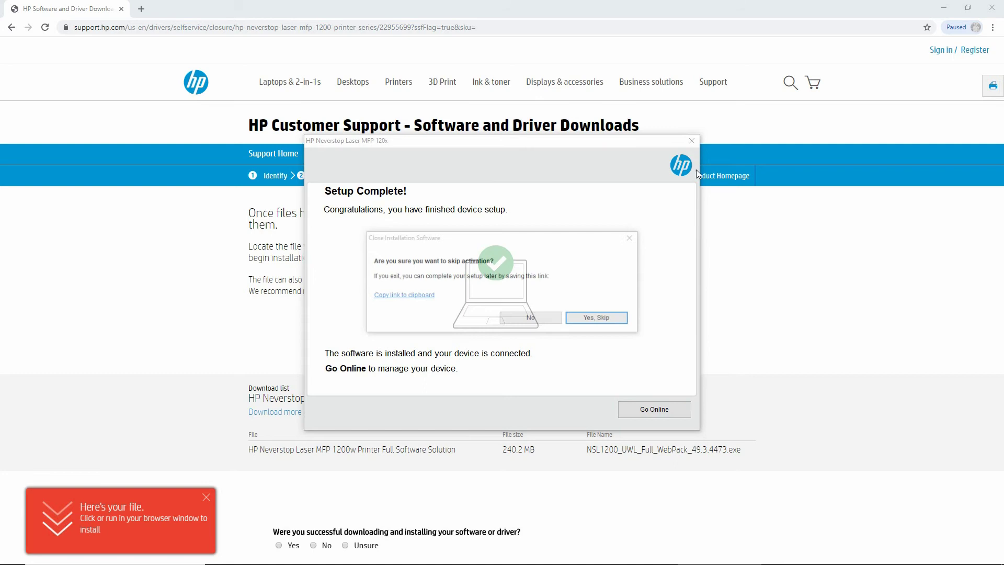
{"action": "left_click", "coordinate": [603, 320]}
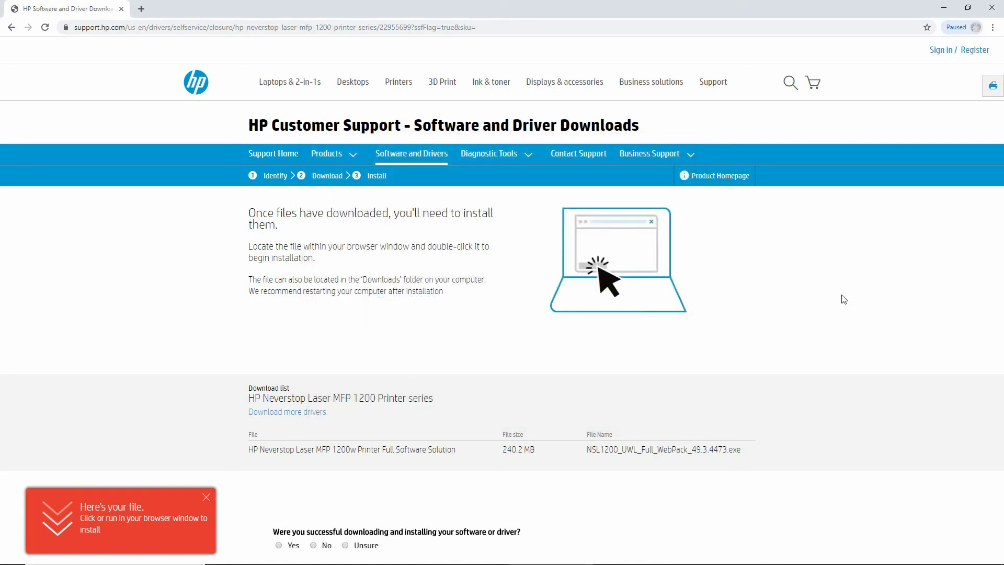
{"action": "left_click", "coordinate": [992, 14]}
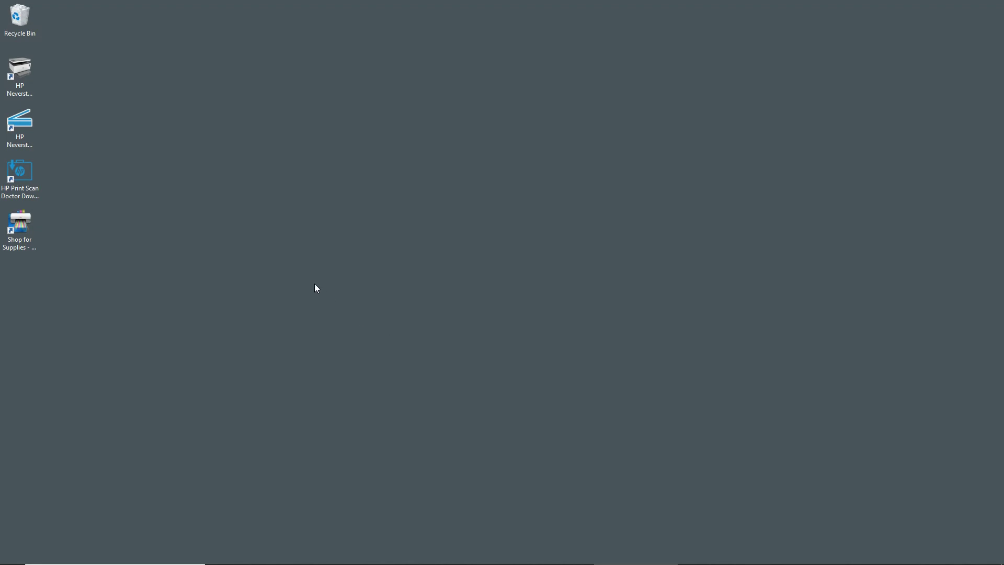
- Launch HP Printer Assistant for the Neverstop printer from the desktop and open the printer's Advanced Settings
{"action": "left_click", "coordinate": [21, 78]}
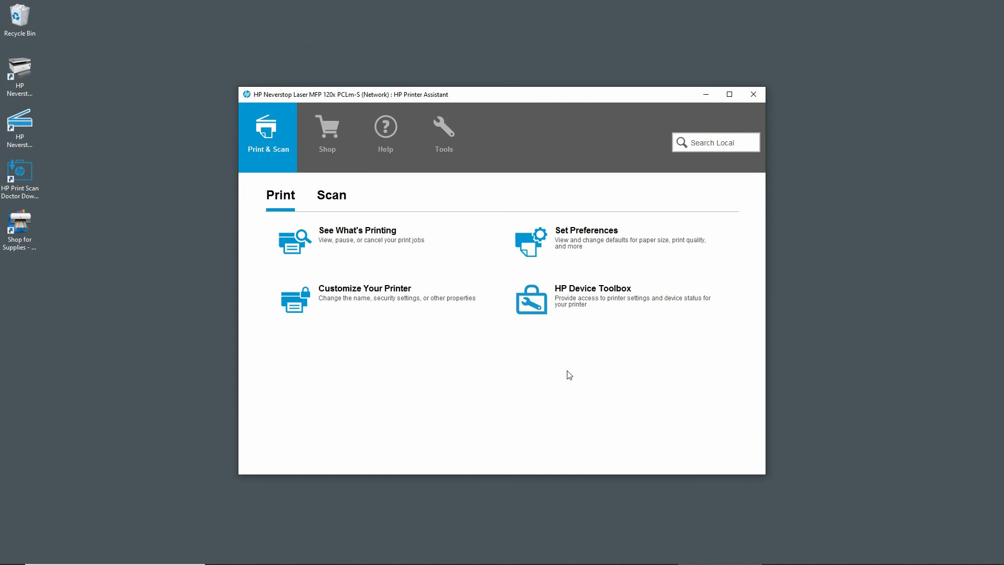
{"action": "left_click", "coordinate": [446, 139]}
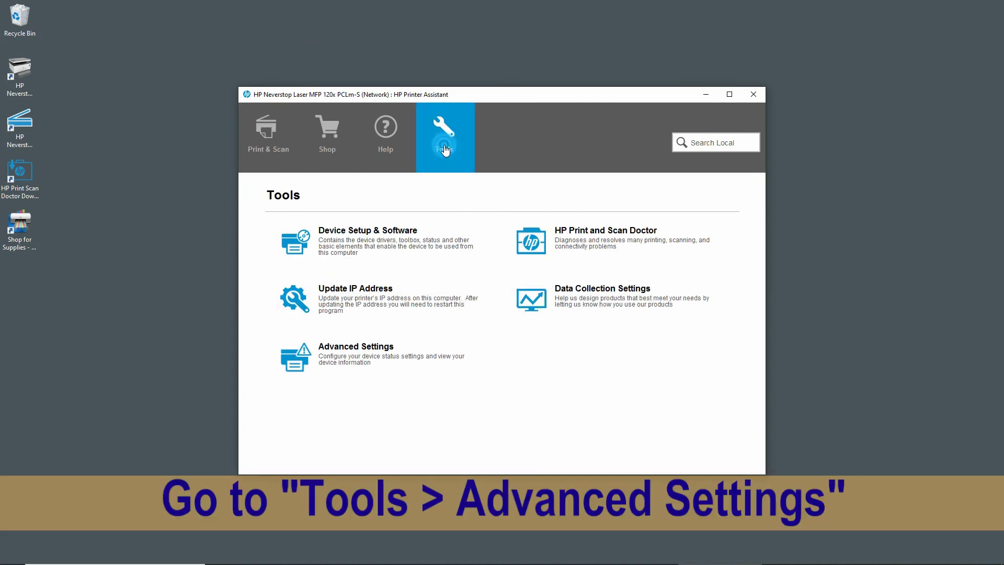
{"action": "left_click", "coordinate": [377, 375]}
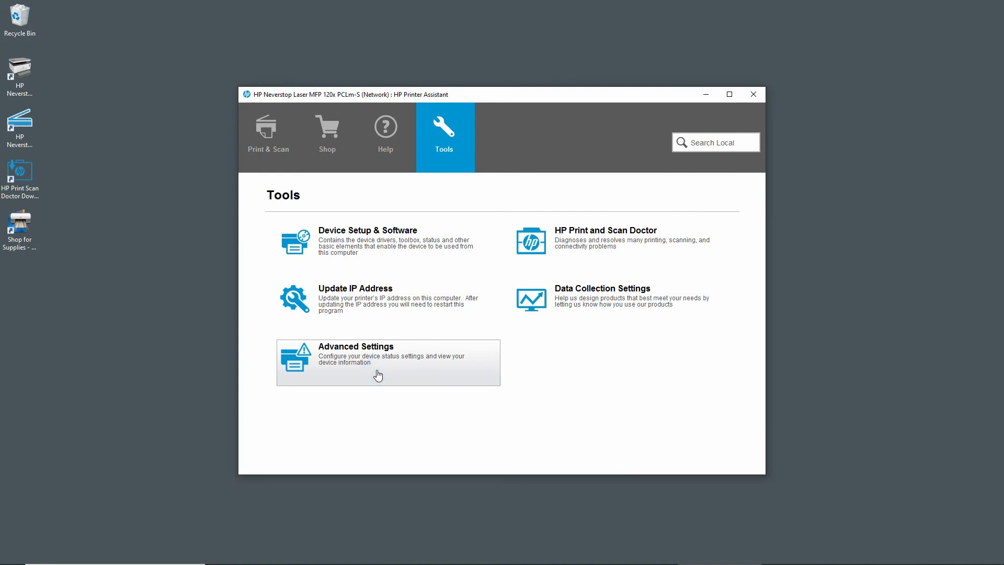